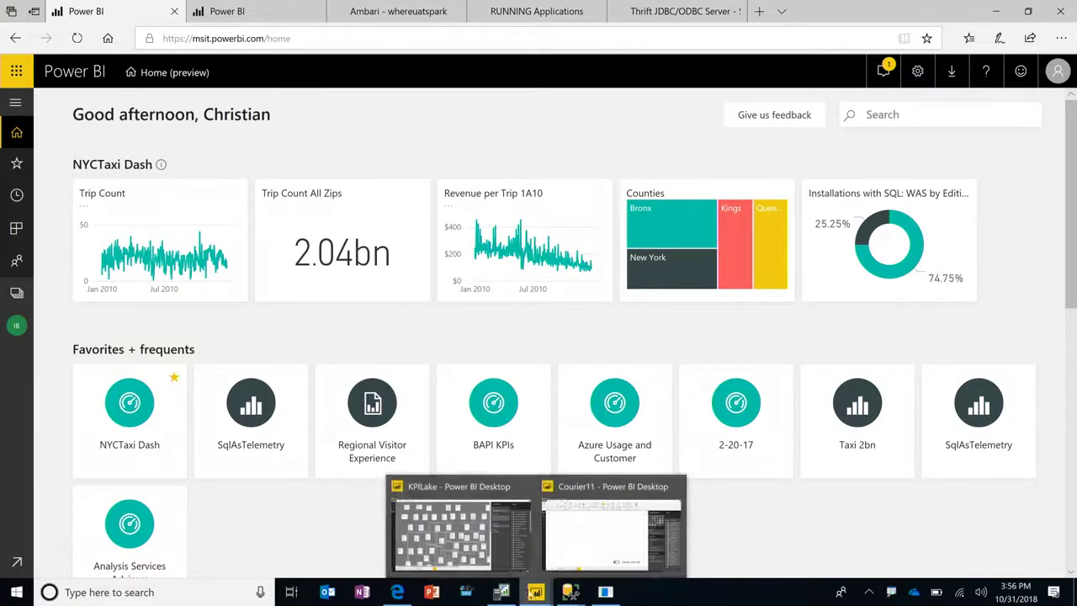
# Open the KPILake model and view its Business Plan, then CRM Online diagram layouts.
pyautogui.click(477, 527)
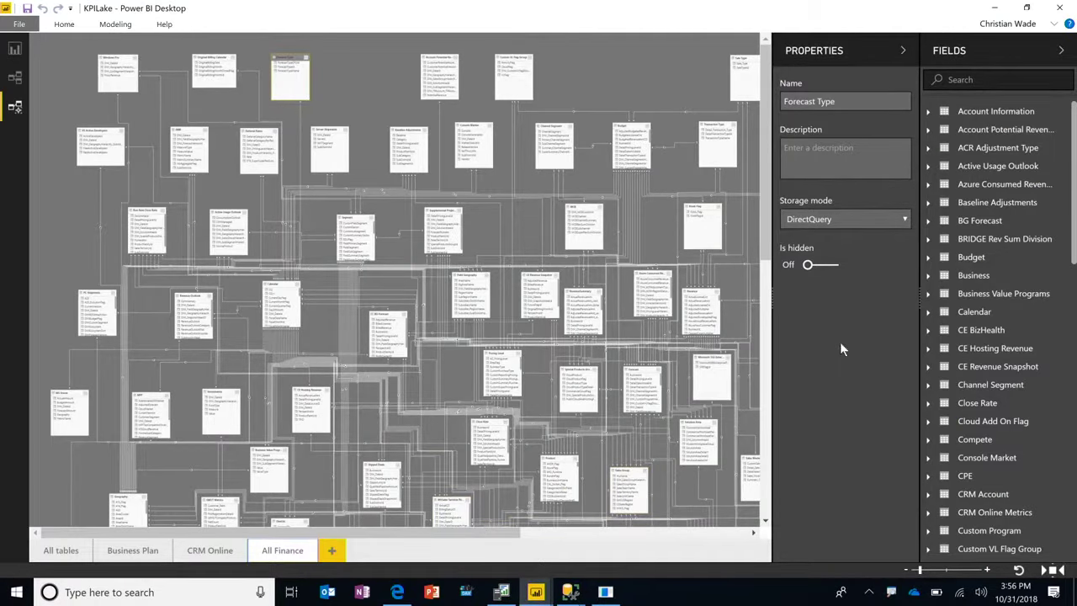
pyautogui.scroll(-5, 50, 205)
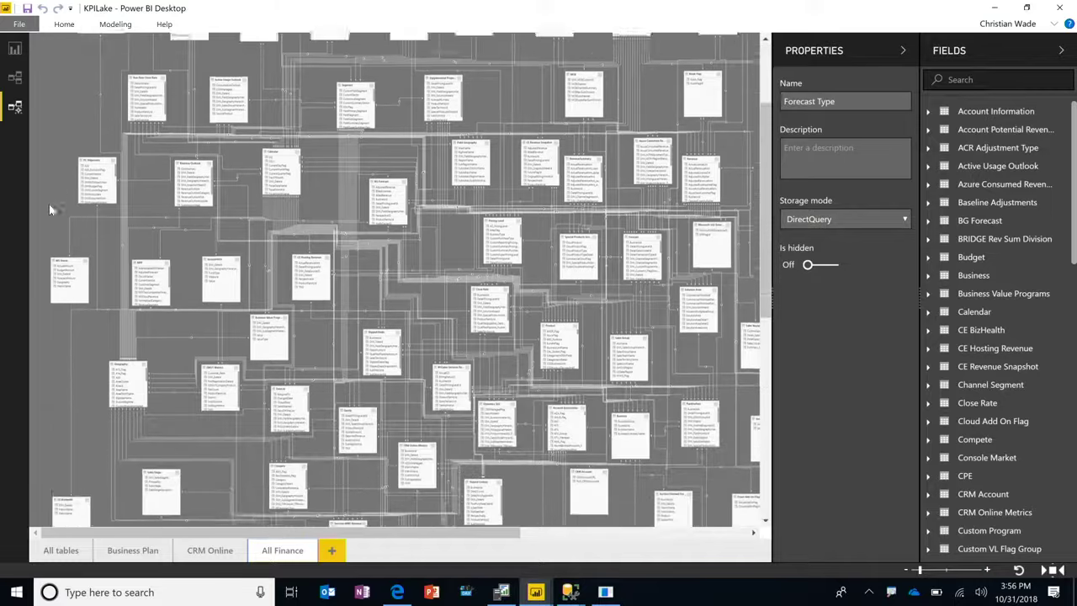
pyautogui.scroll(-2, 48, 291)
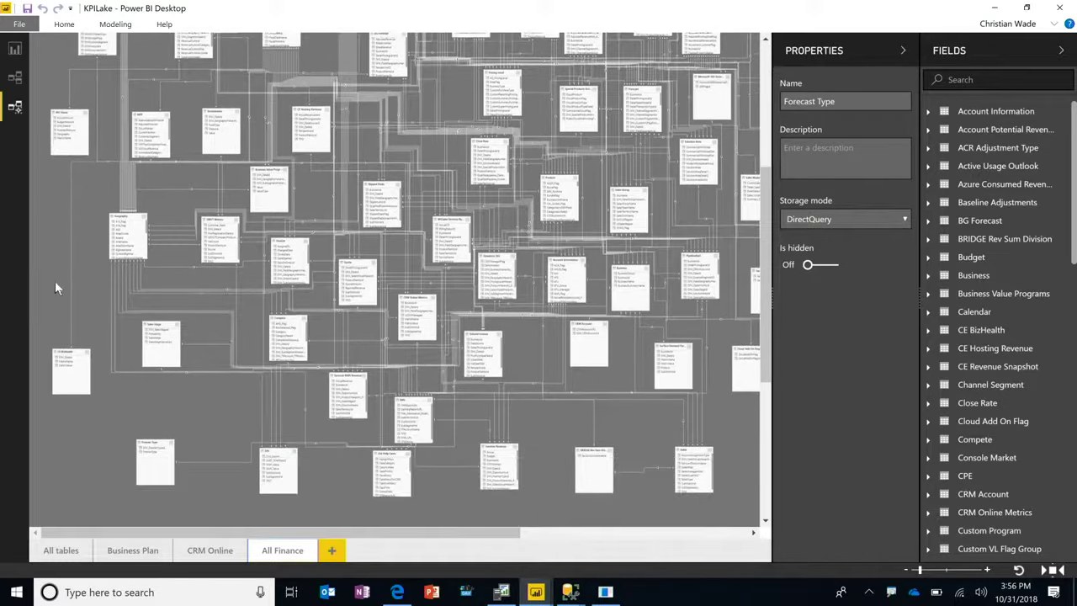
pyautogui.click(143, 556)
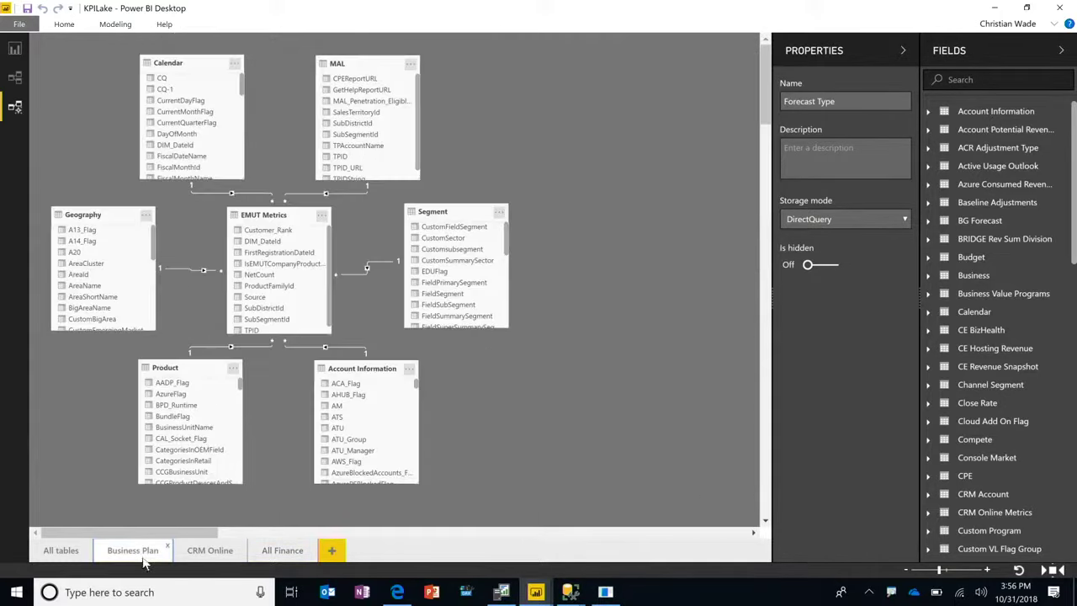
pyautogui.click(202, 553)
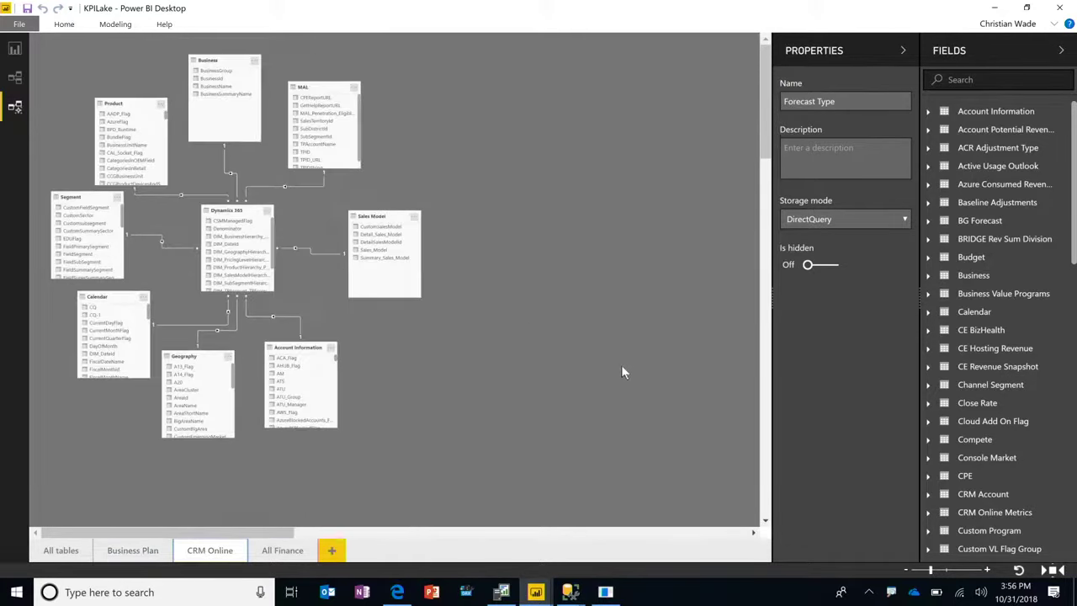
# Create a new diagram layout and place the Dynamics 365 table on it, found by searching 'dynami'.
pyautogui.click(333, 550)
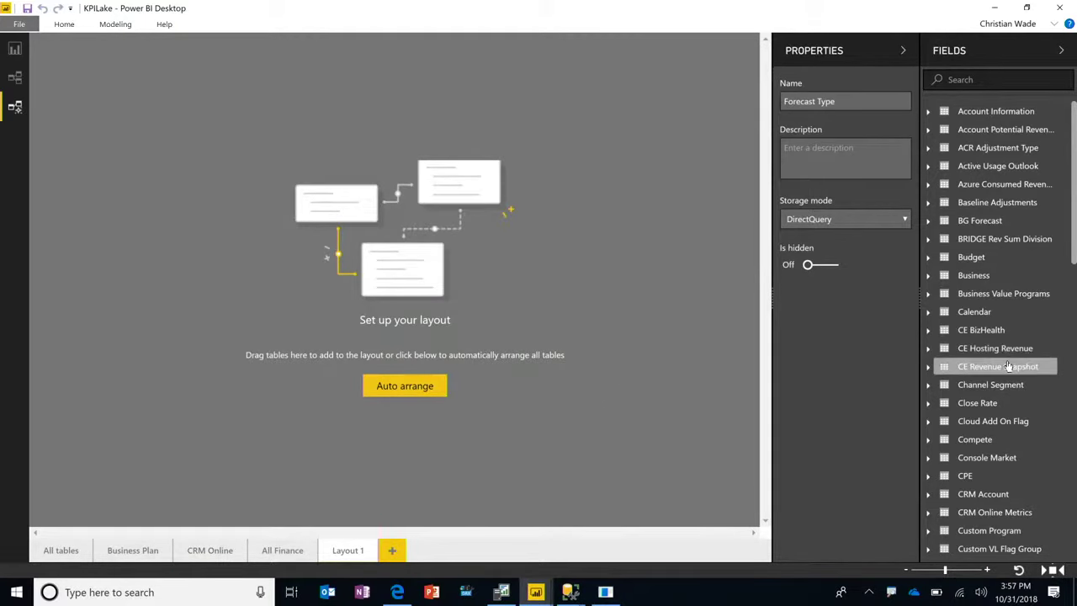
pyautogui.scroll(-5, 1008, 367)
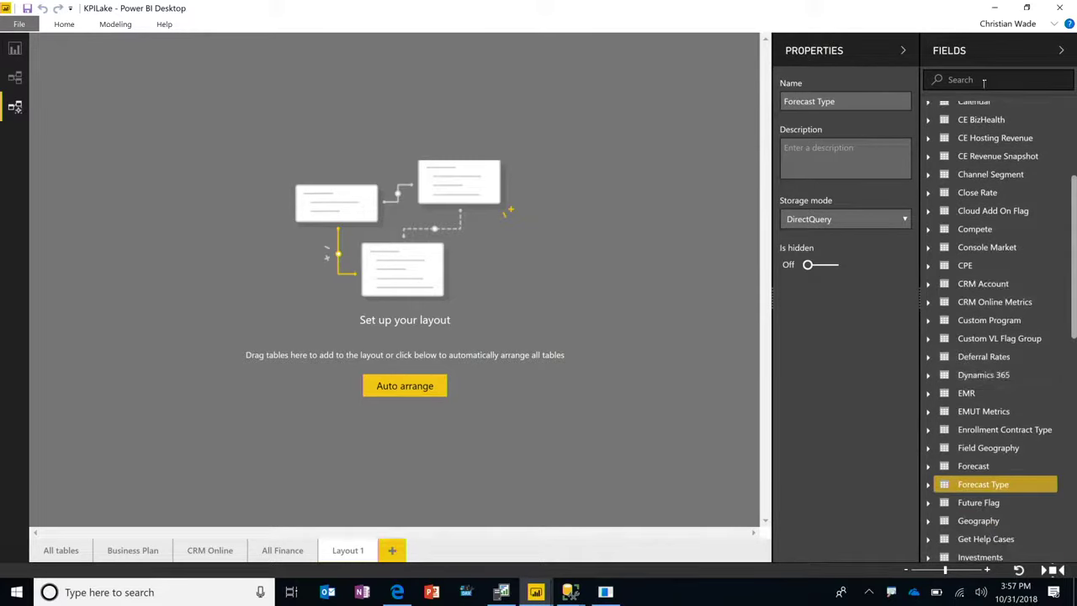
pyautogui.write('dyna')
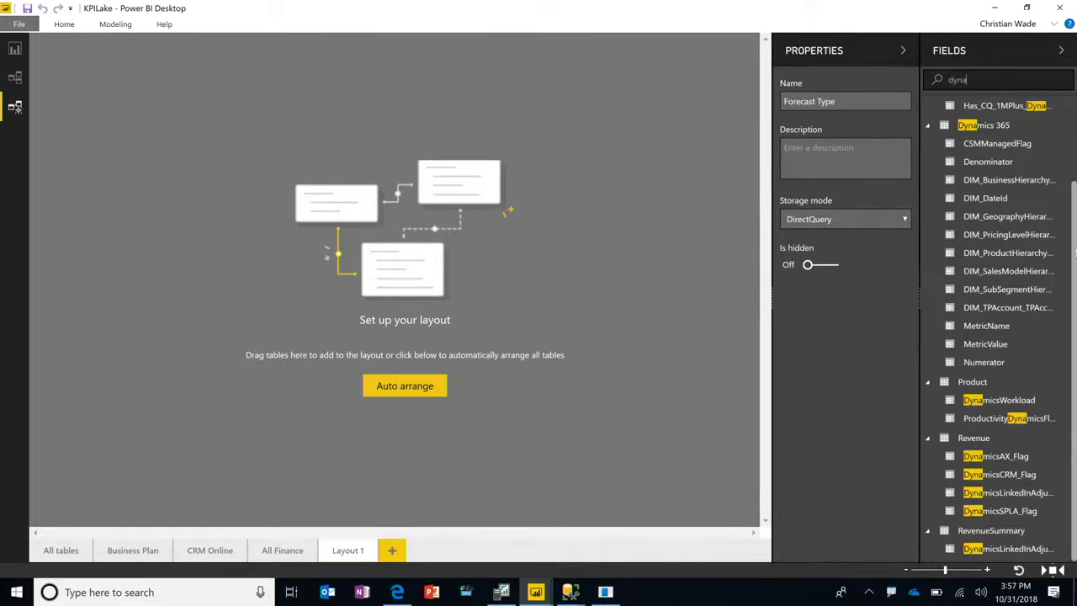
pyautogui.write('mi')
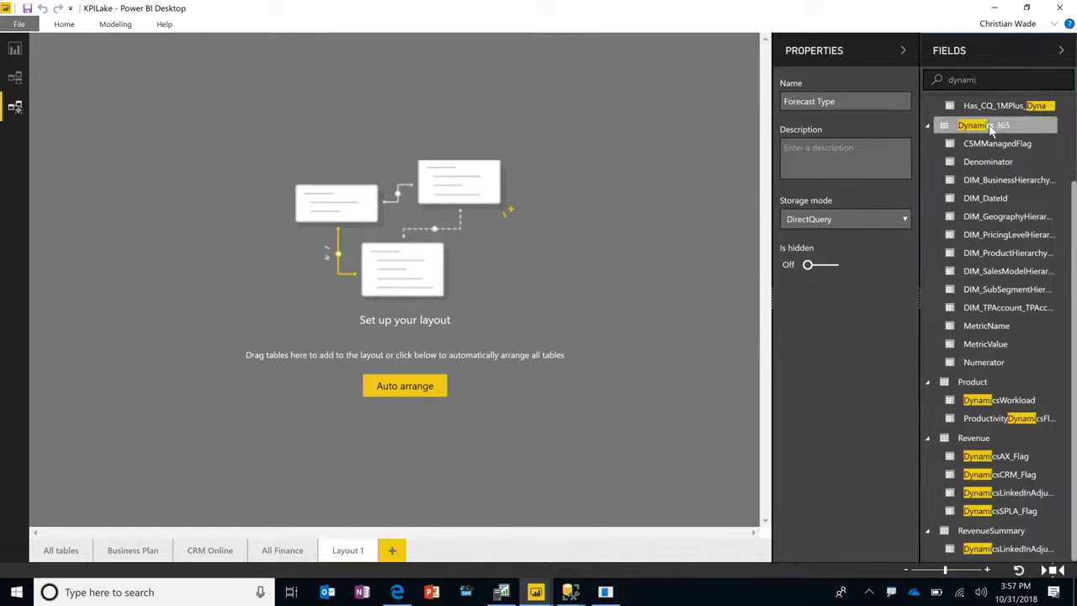
pyautogui.moveTo(990, 128); pyautogui.dragTo(353, 266)
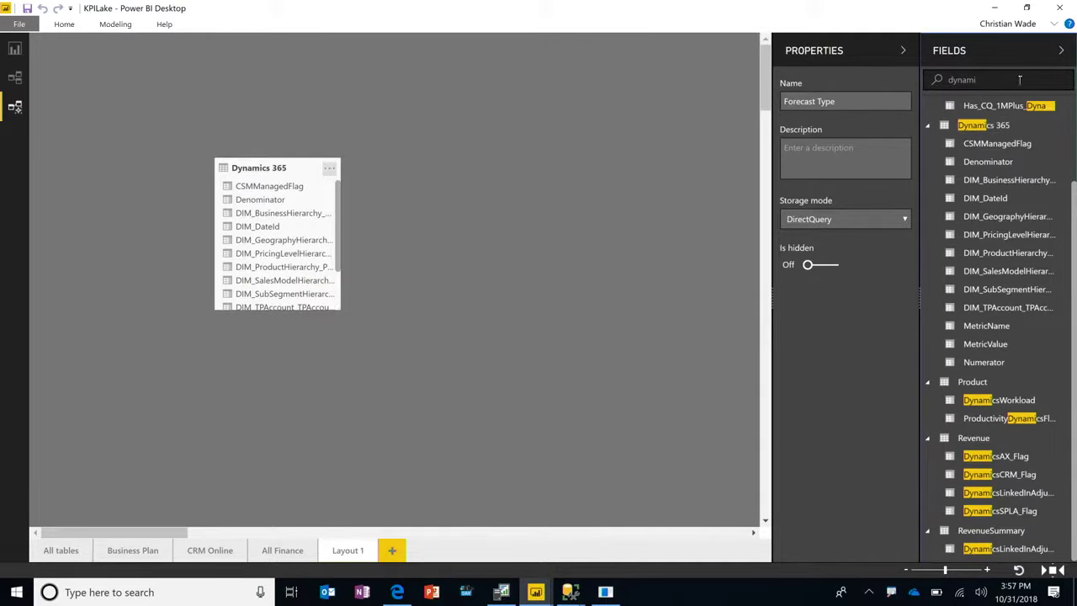
# Clear the field search and add all tables related to Dynamics 365 to the layout.
pyautogui.click(1019, 79)
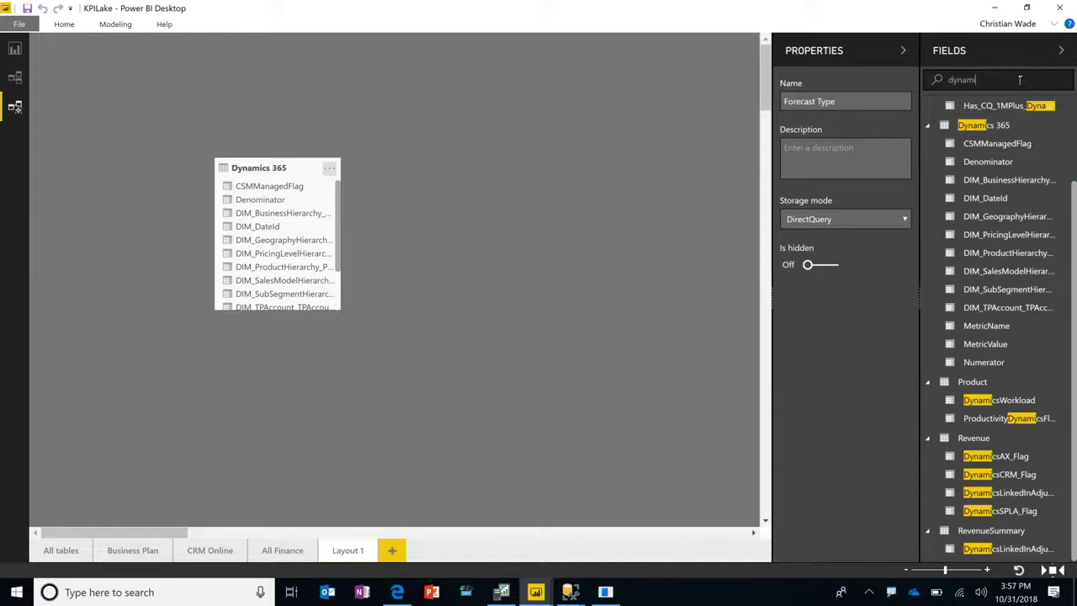
pyautogui.press('BackSpace')
pyautogui.press('BackSpace')
pyautogui.press('BackSpace')
pyautogui.press('BackSpace')
pyautogui.press('BackSpace')
pyautogui.press('BackSpace')
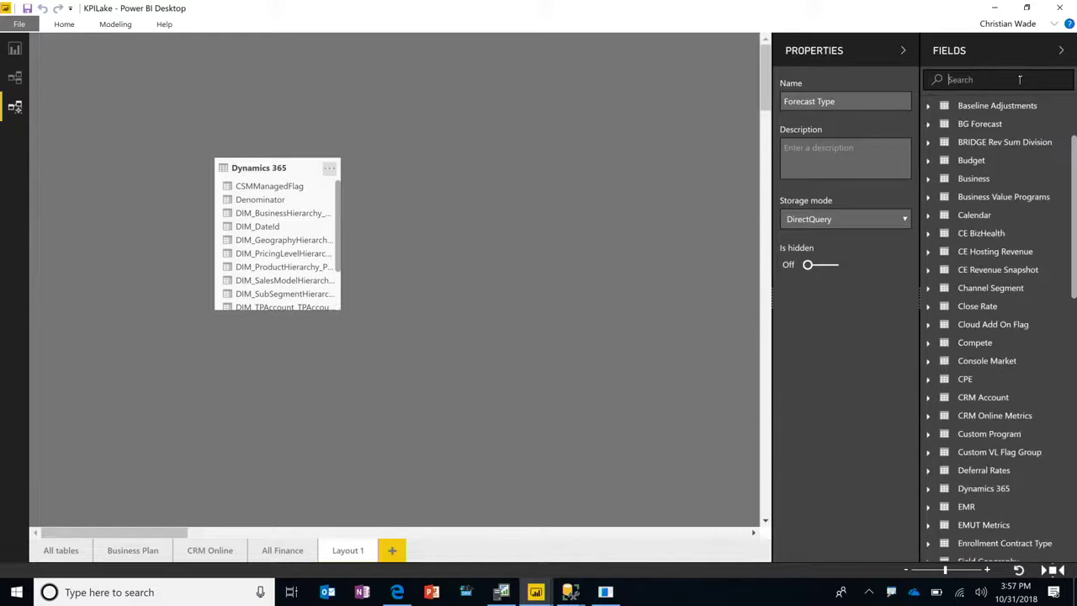
pyautogui.rightClick(257, 171)
pyautogui.click(289, 181)
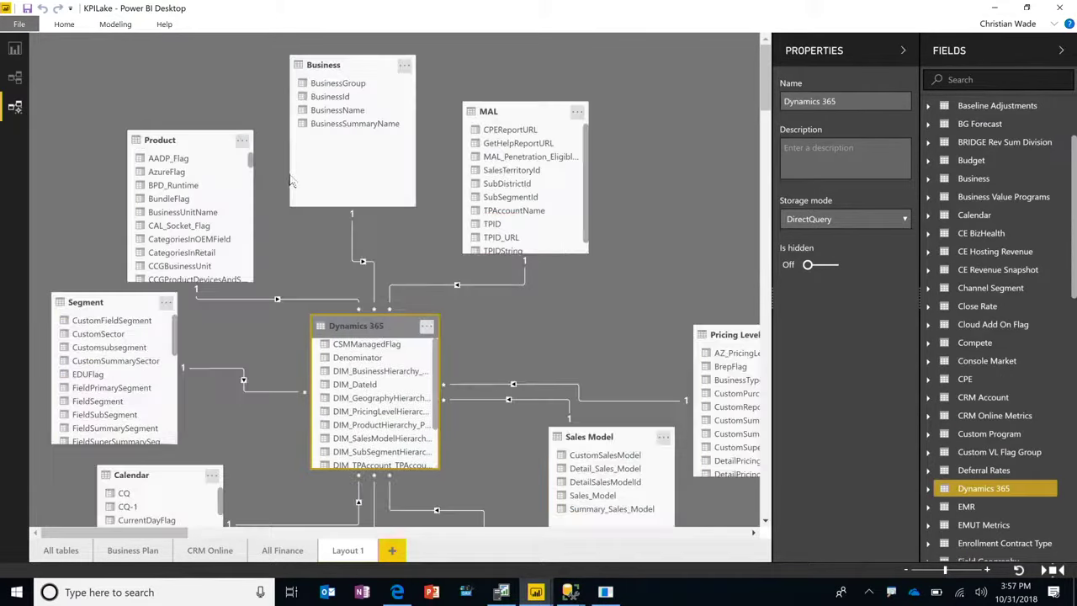
pyautogui.scroll(-2, 245, 349)
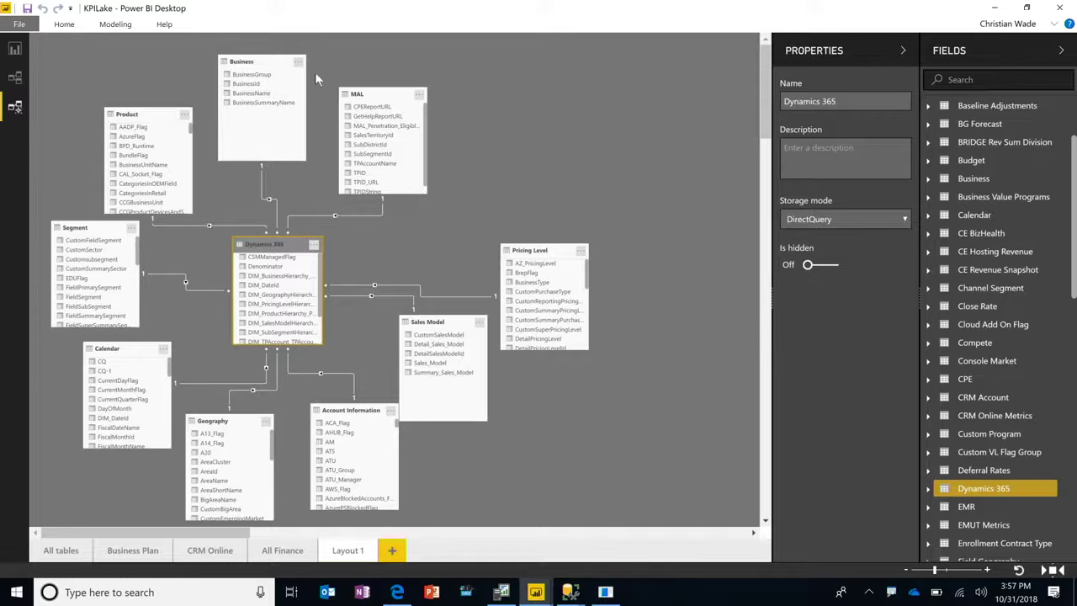
# Put the Business columns BusinessId, BusinessName and BusinessSummaryName into the 'Find me easily' display folder.
pyautogui.click(265, 85)
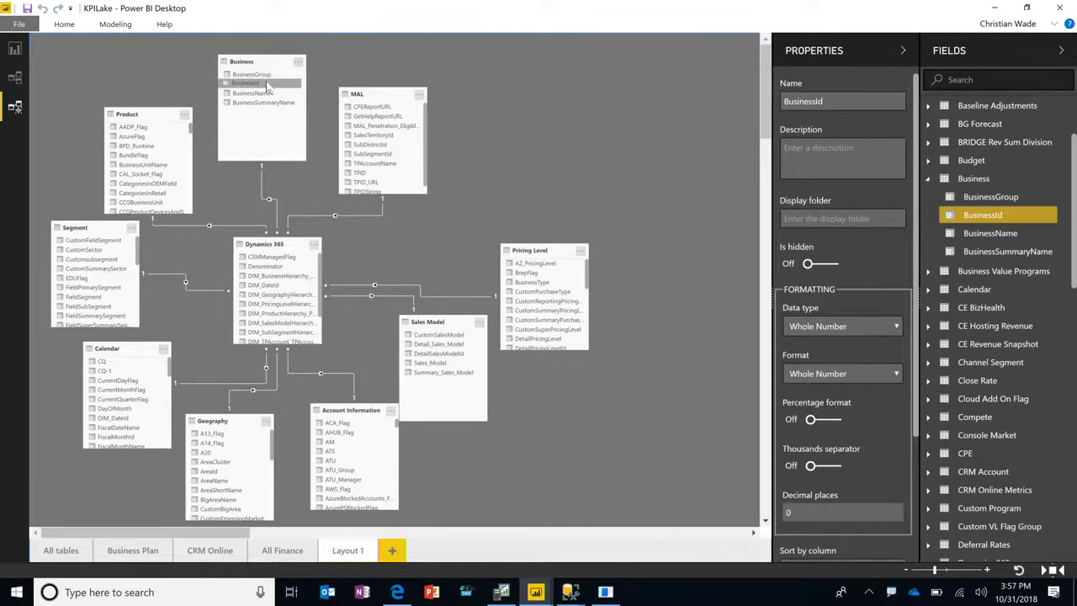
pyautogui.keyDown('shift'); pyautogui.click(260, 104); pyautogui.keyUp('shift')
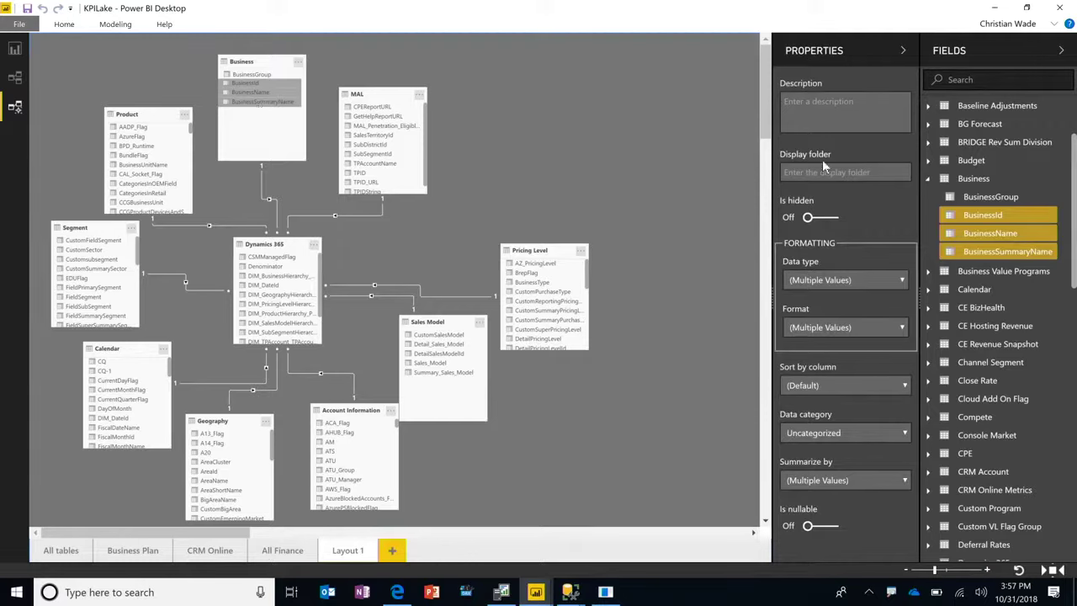
pyautogui.click(866, 172)
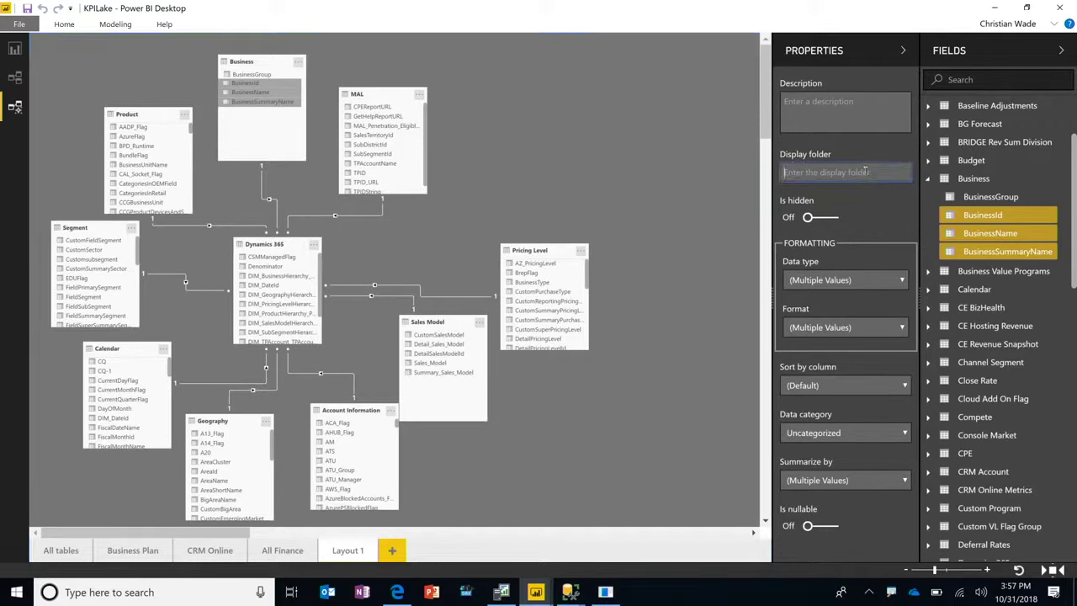
pyautogui.write('Find ')
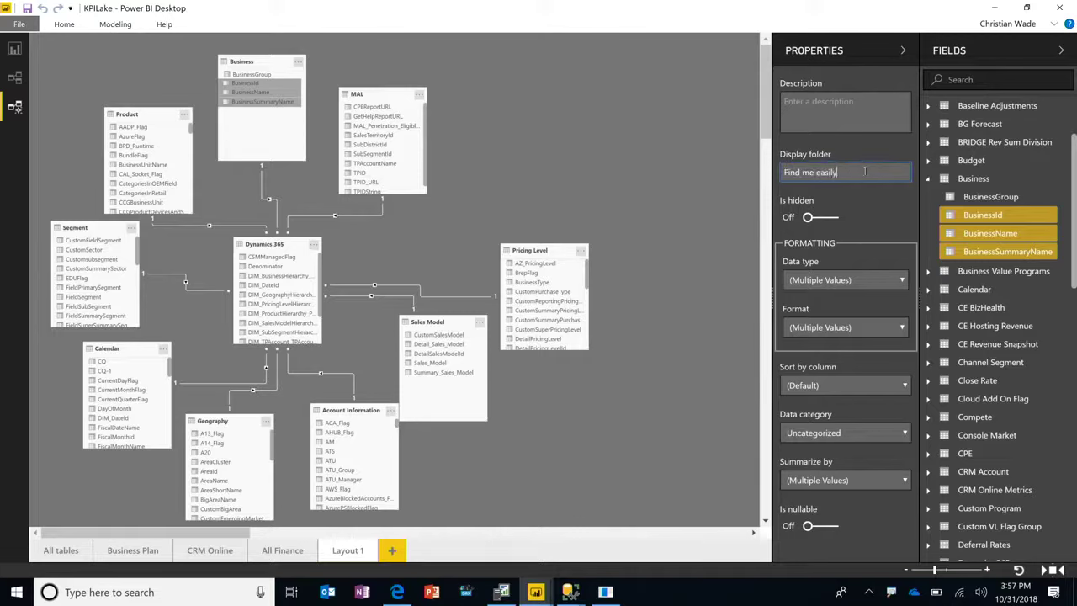
pyautogui.write('me easily')
pyautogui.press('Return')
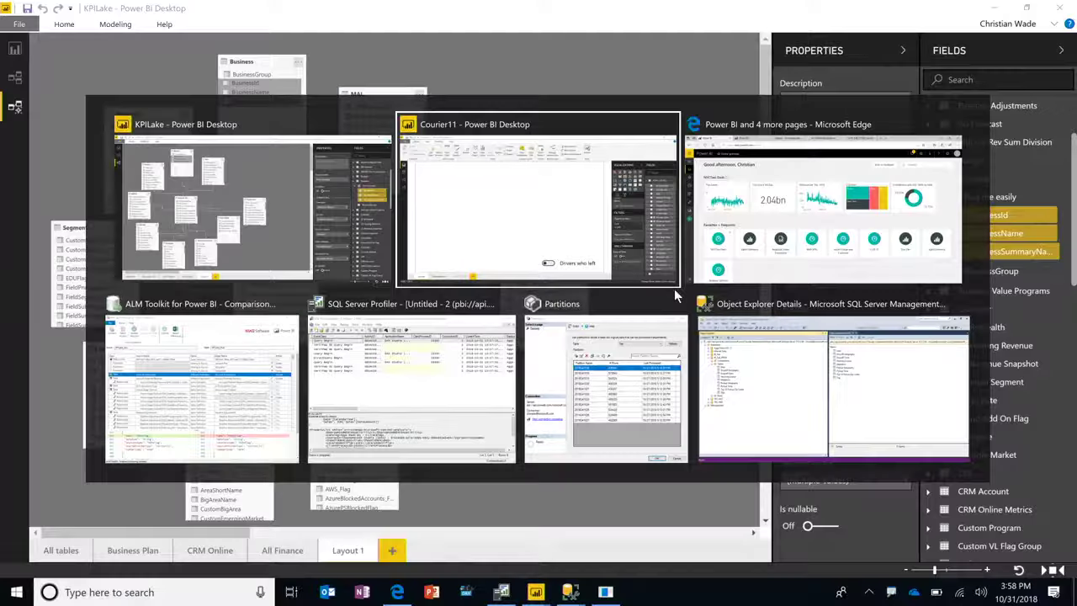
# Switch to the Courier11 report and inspect the Location Count measure's COUNTROWS(driver_activity) formula.
pyautogui.click(673, 288)
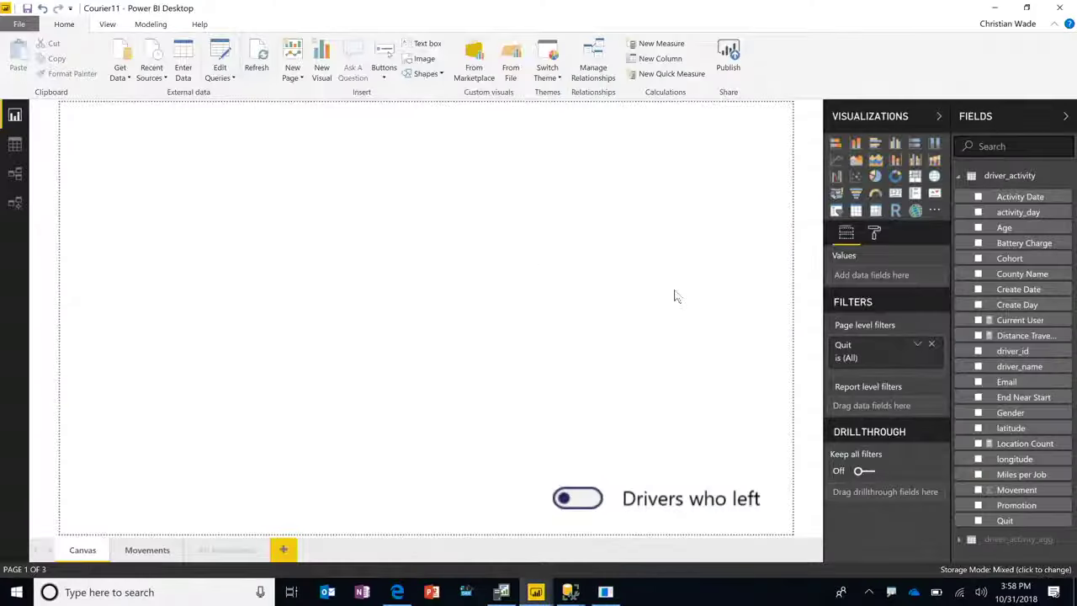
pyautogui.click(1040, 445)
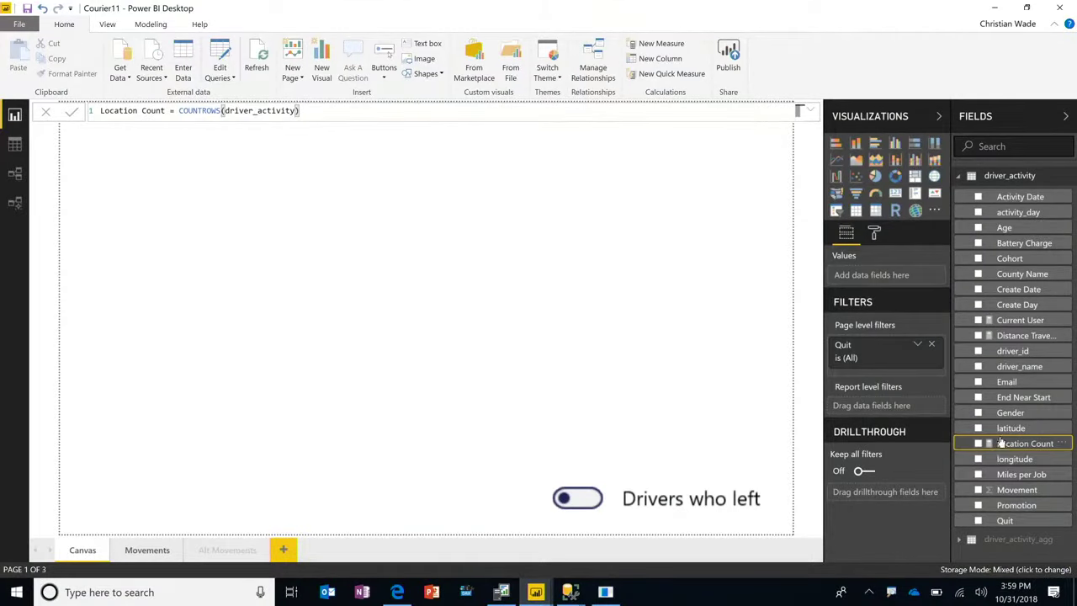
# Add Location Count to the canvas and display it as a card showing 1.01T.
pyautogui.moveTo(1020, 450); pyautogui.dragTo(147, 476)
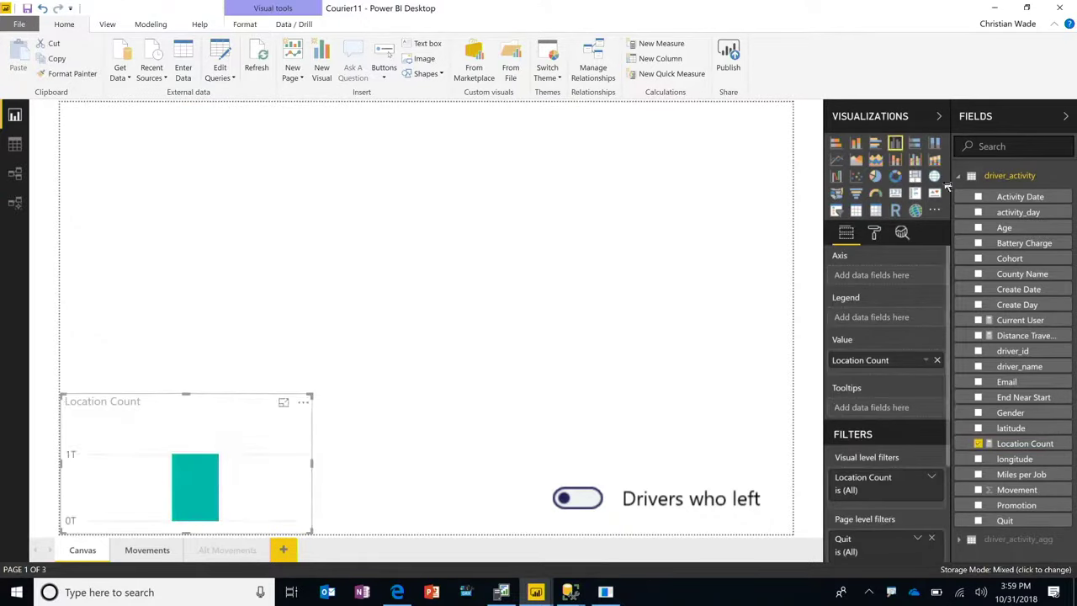
pyautogui.click(896, 196)
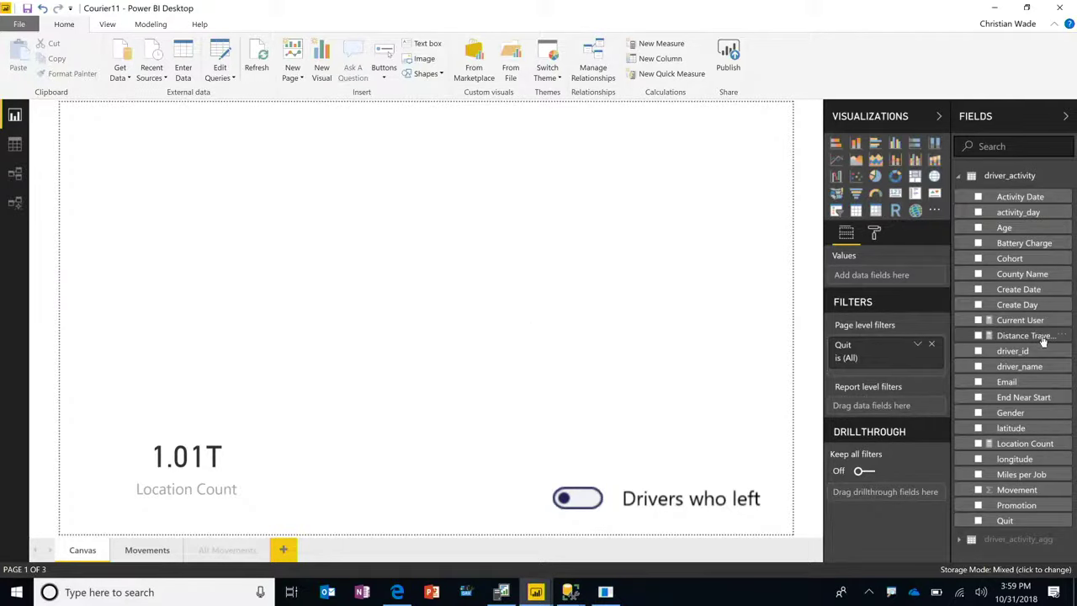
# Chart Distance Travelled by Activity Date as stacked columns with Miles per Job as the legend.
pyautogui.moveTo(1043, 338); pyautogui.dragTo(197, 163)
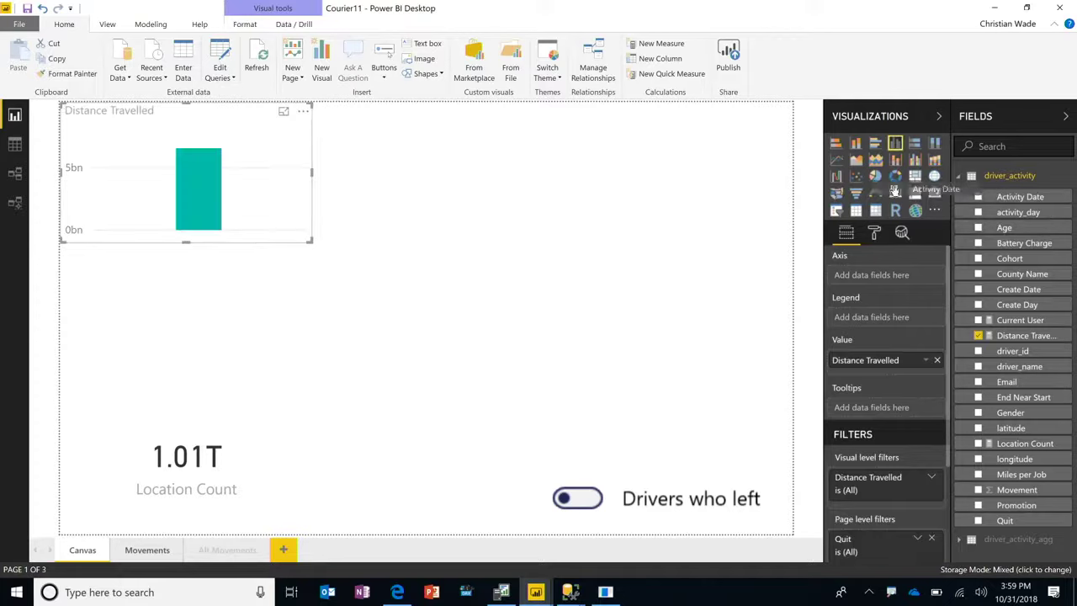
pyautogui.moveTo(895, 190); pyautogui.dragTo(240, 202)
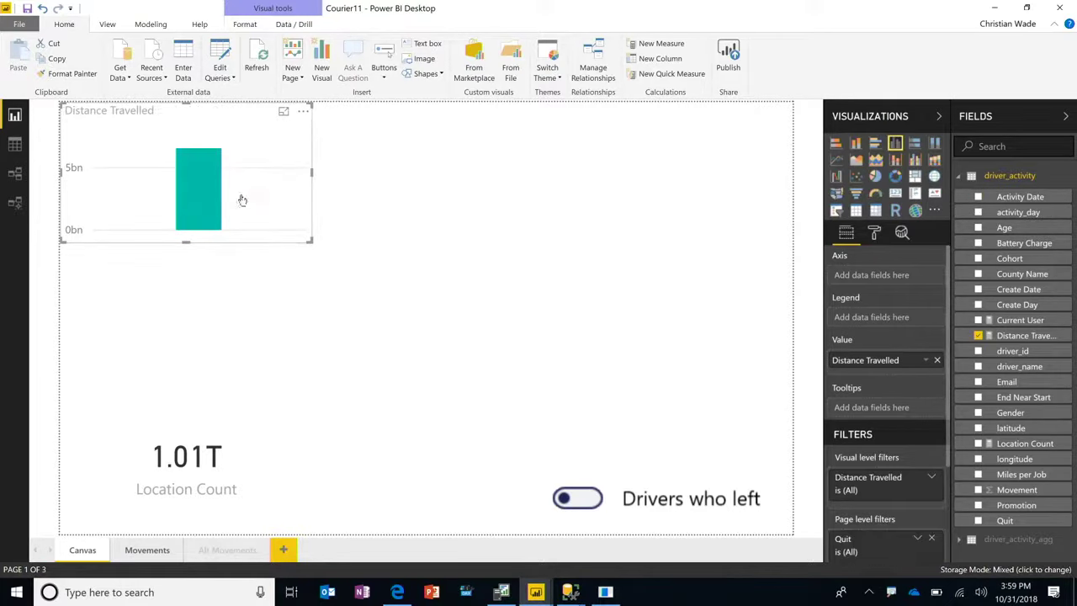
pyautogui.click(856, 145)
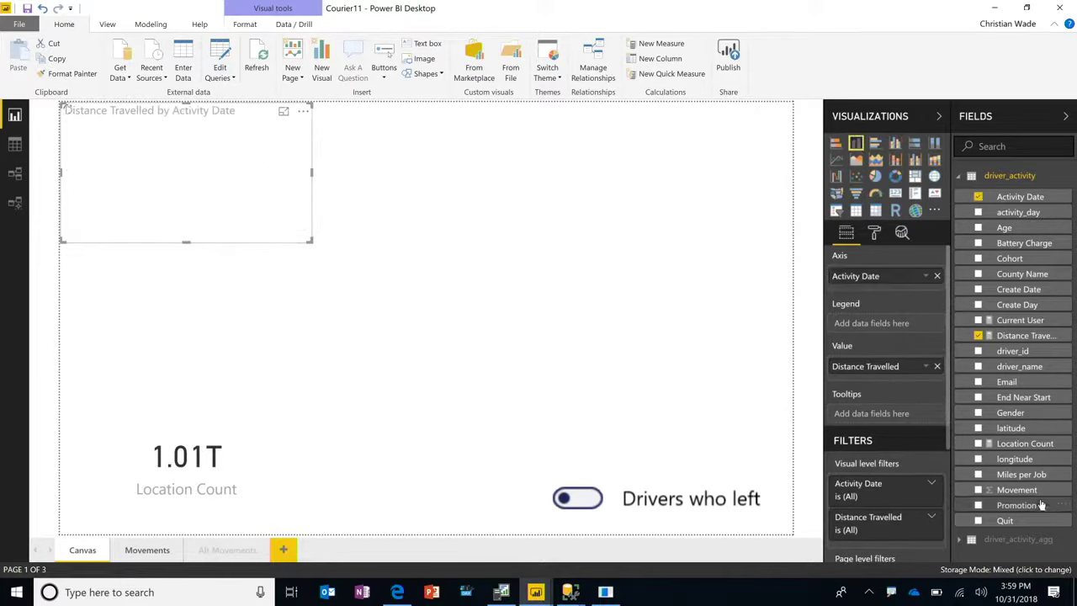
pyautogui.moveTo(1021, 474); pyautogui.dragTo(783, 320)
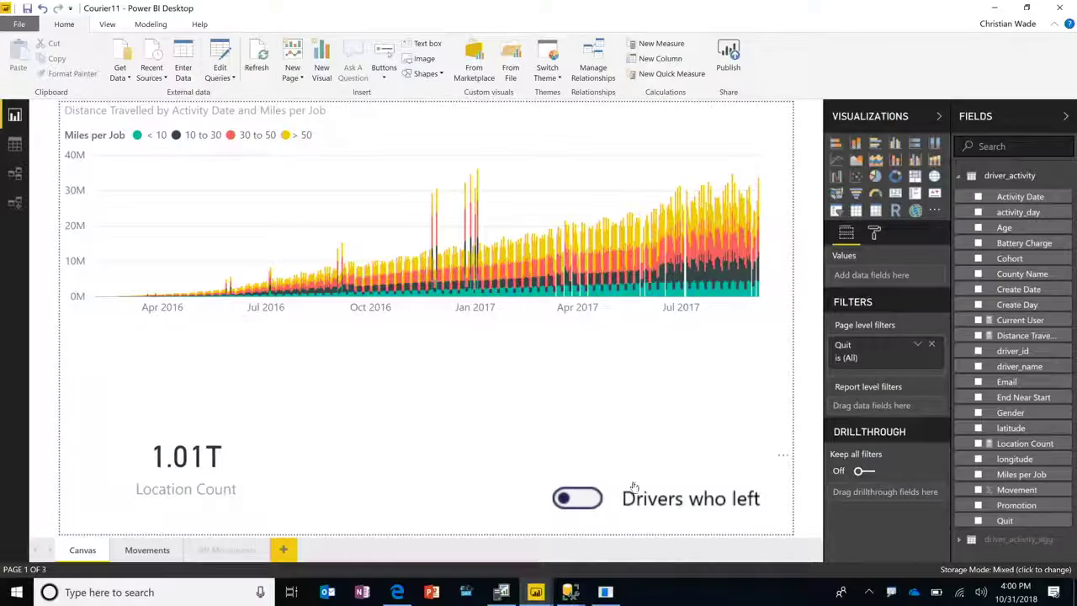
# Filter to drivers who left on one date, then add an enlarged Location Count by driver_name table.
pyautogui.click(581, 499)
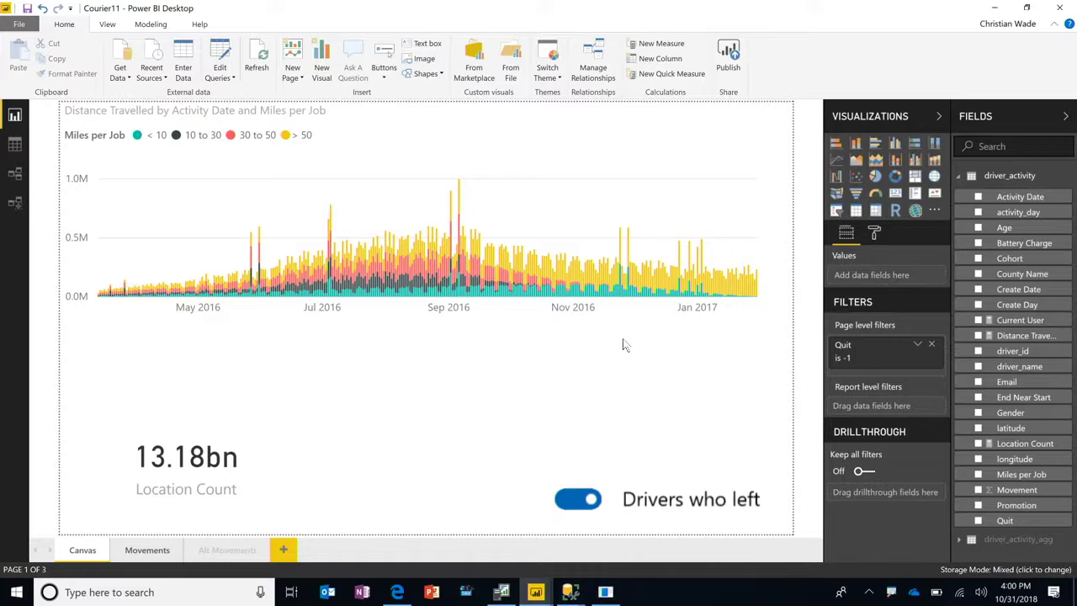
pyautogui.click(681, 258)
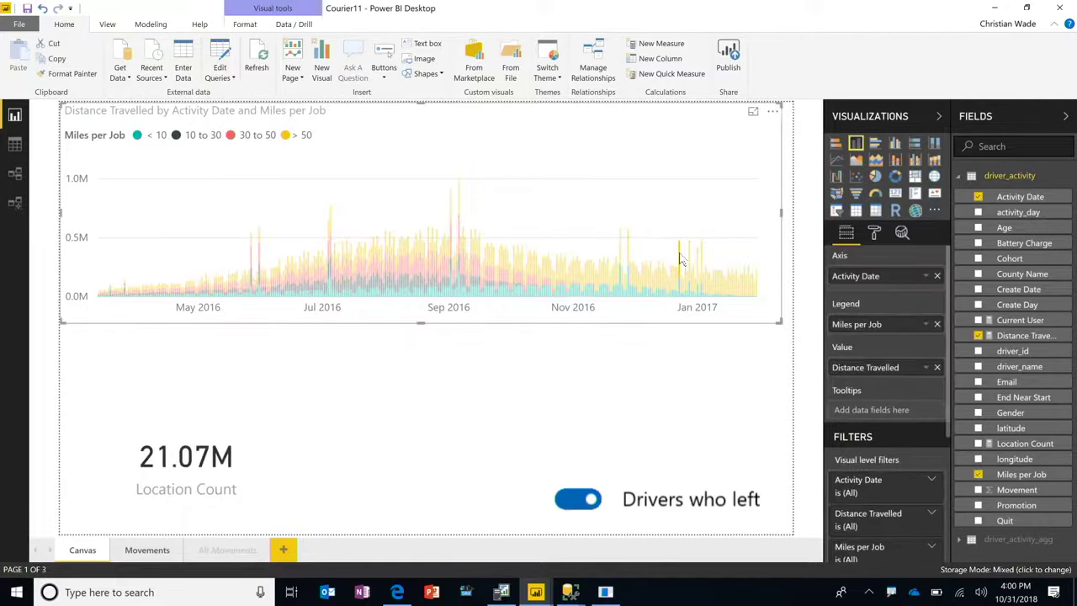
pyautogui.moveTo(1023, 443); pyautogui.dragTo(376, 437)
pyautogui.click(855, 210)
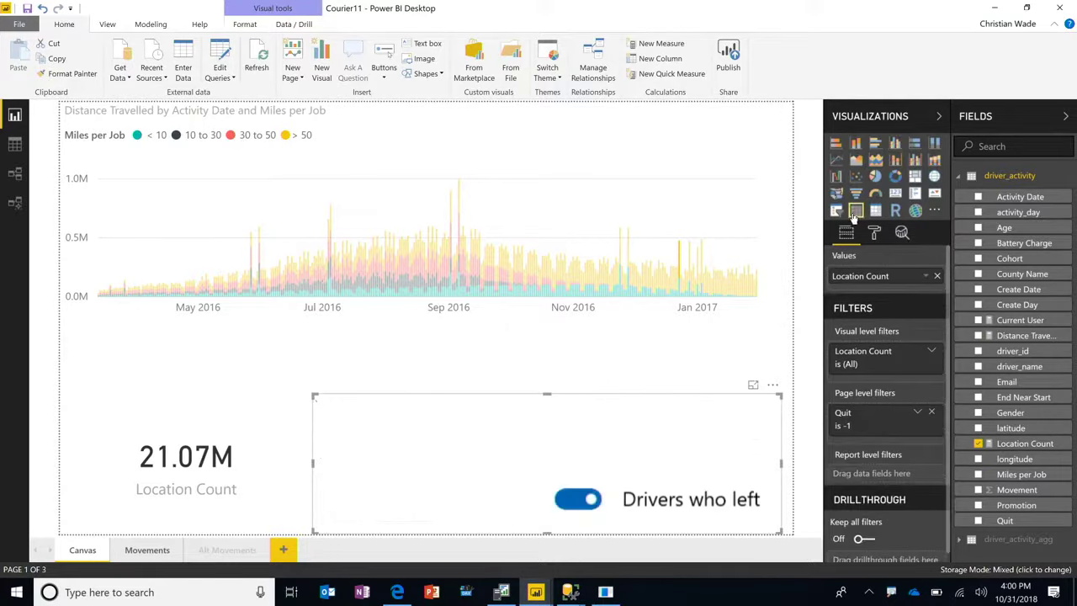
pyautogui.moveTo(1019, 366); pyautogui.dragTo(510, 440)
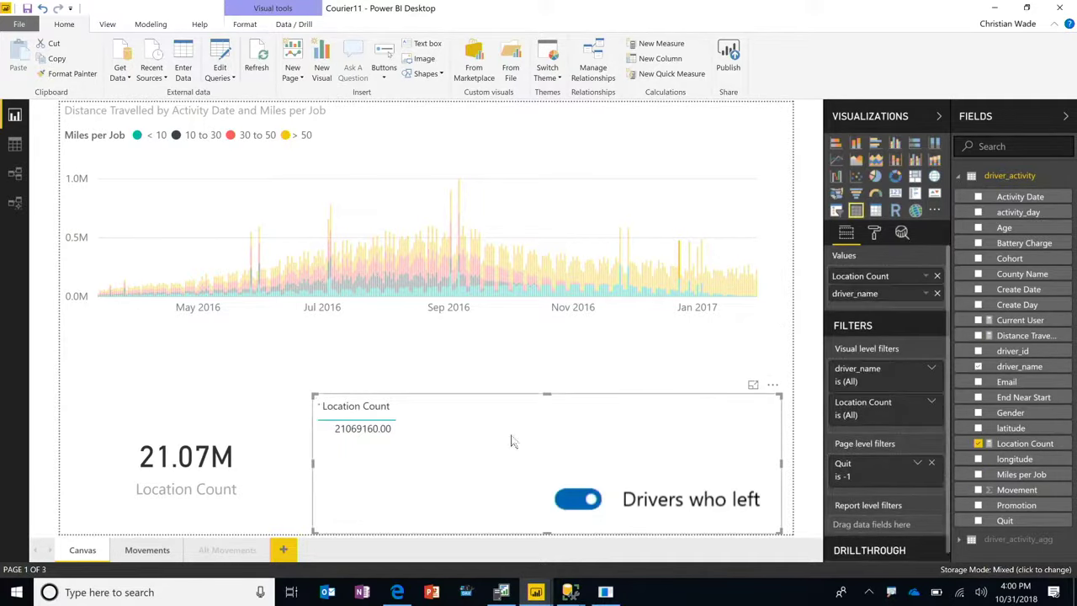
pyautogui.moveTo(547, 392); pyautogui.dragTo(547, 348)
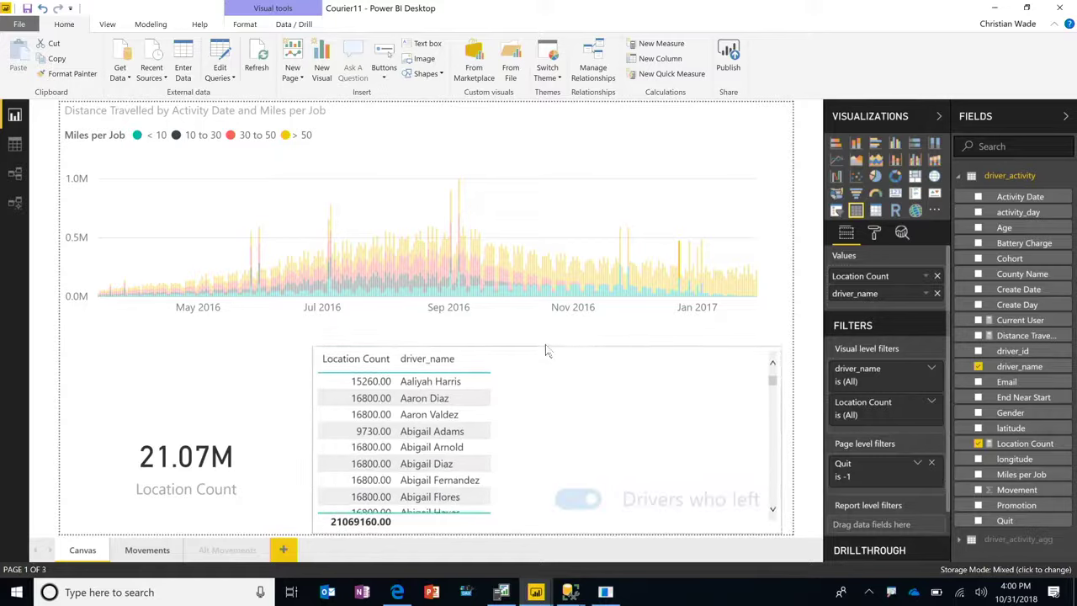
pyautogui.click(546, 350)
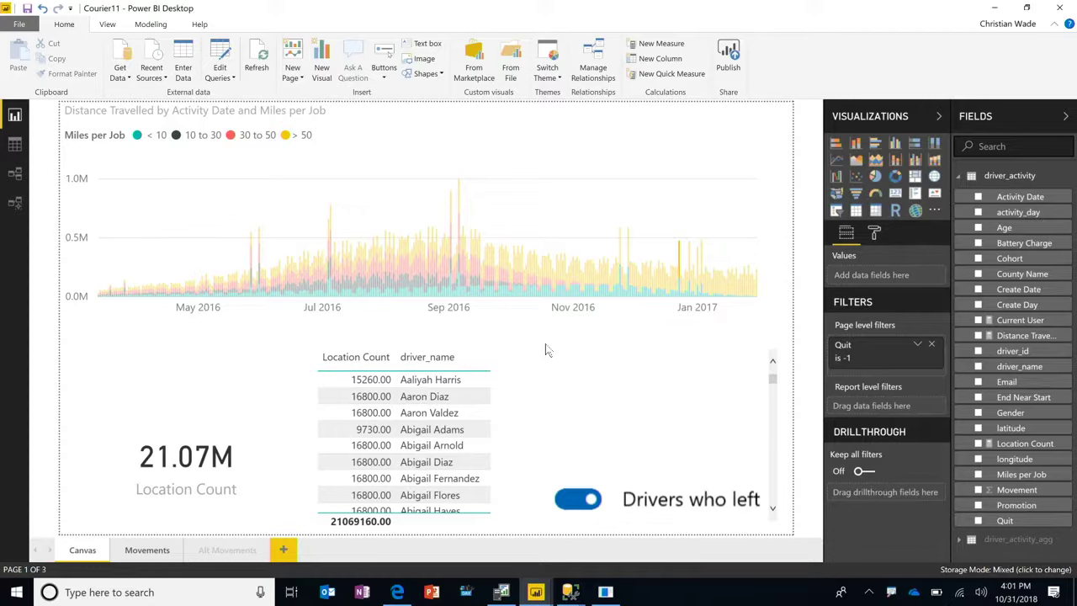
# Drill through from a driver's table row to the Movements page for 12/23/2016.
pyautogui.scroll(-2, 463, 461)
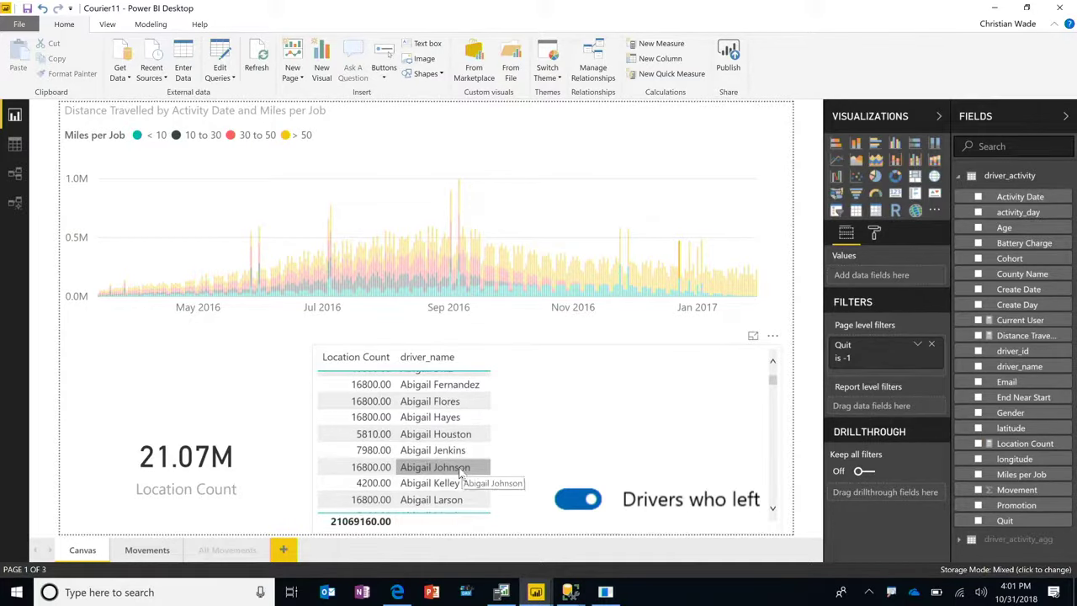
pyautogui.rightClick(461, 474)
pyautogui.moveTo(545, 527)
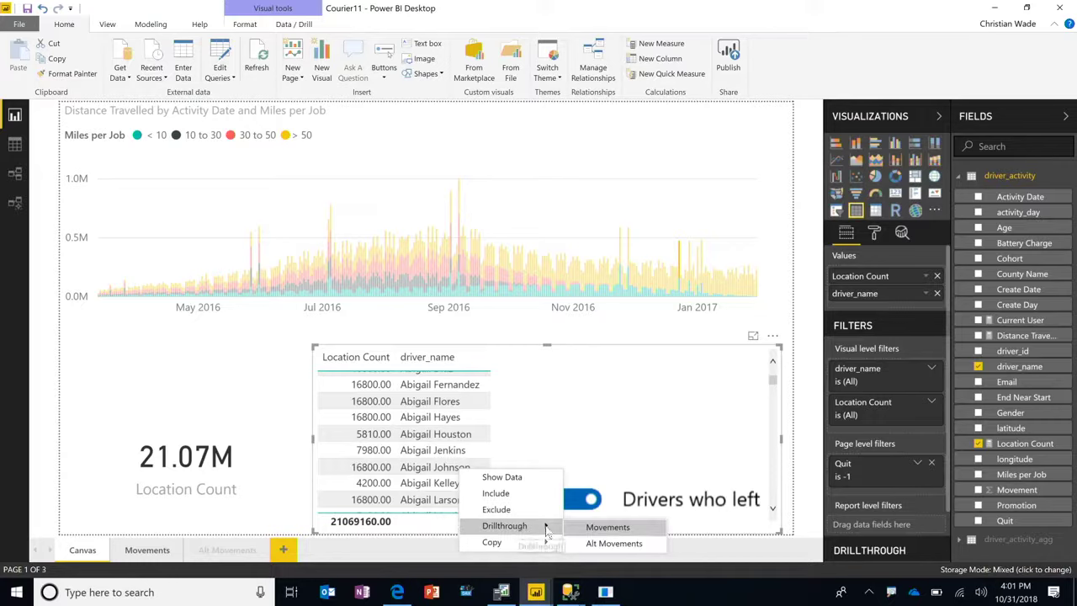
pyautogui.click(604, 527)
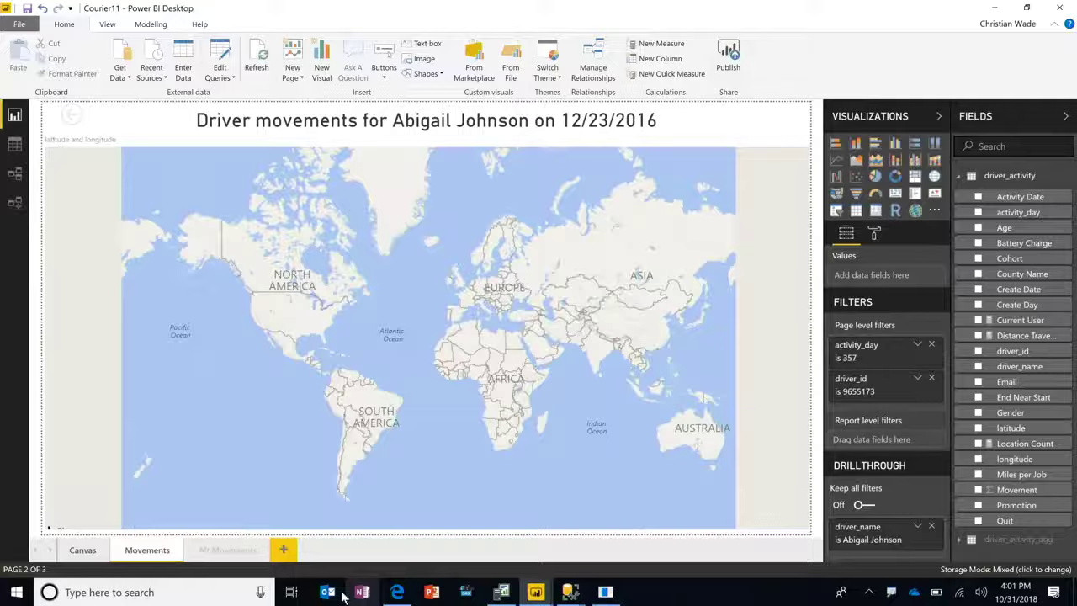
# In the browser's Spark Thrift JDBC/ODBC Server page, open running Job 49's details in a new tab.
pyautogui.click(397, 592)
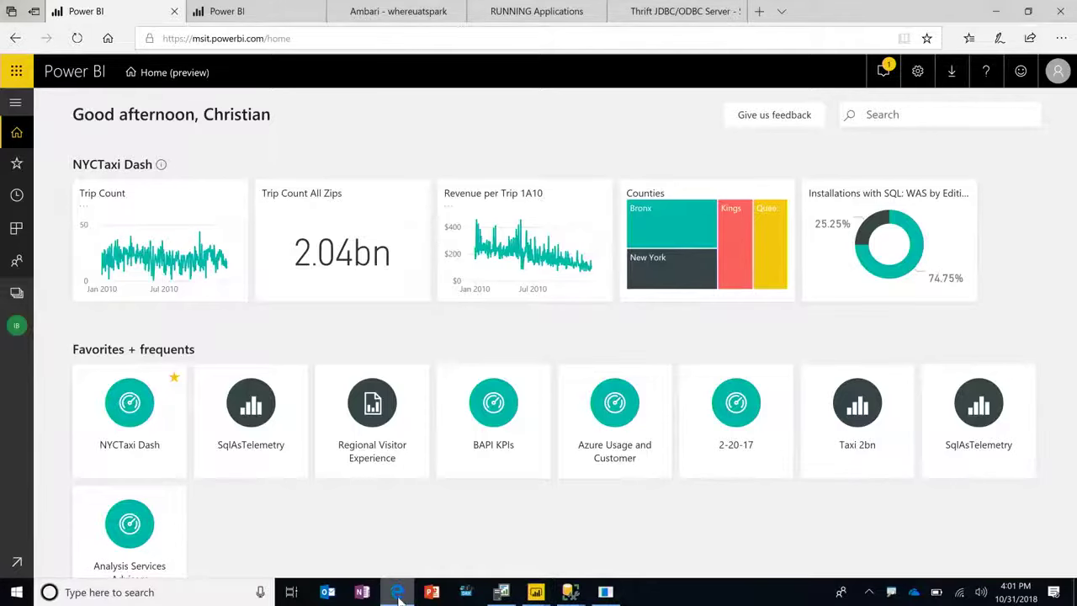
pyautogui.click(667, 12)
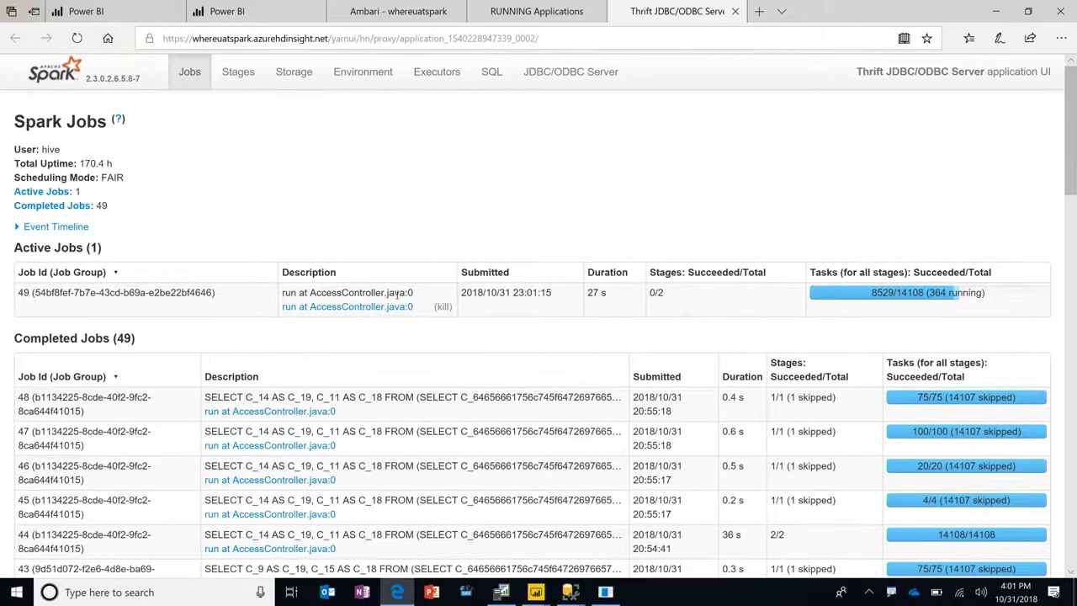
pyautogui.middleClick(383, 308)
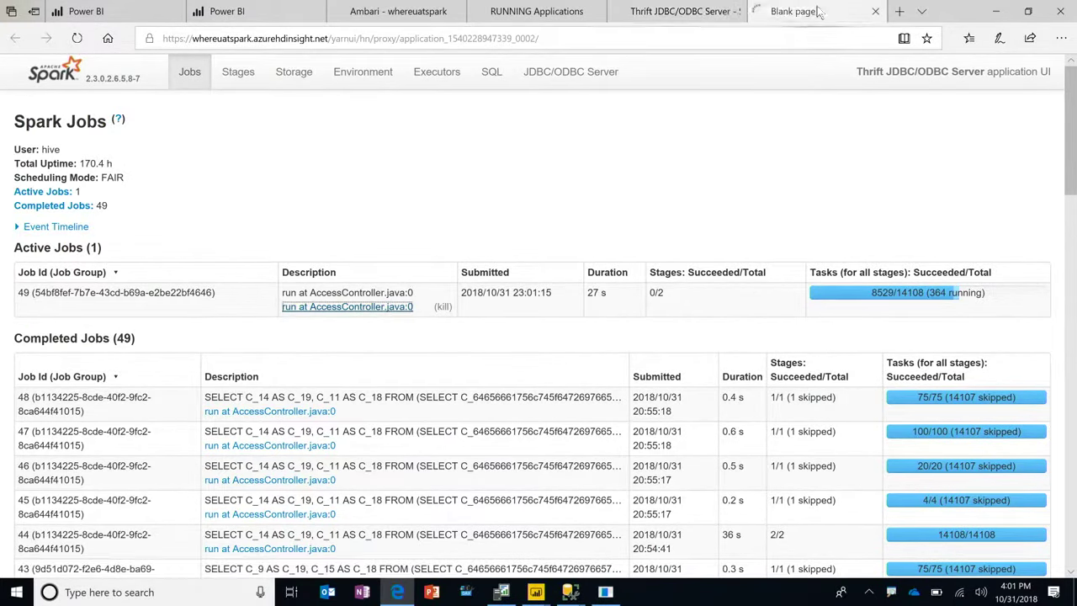
pyautogui.click(817, 10)
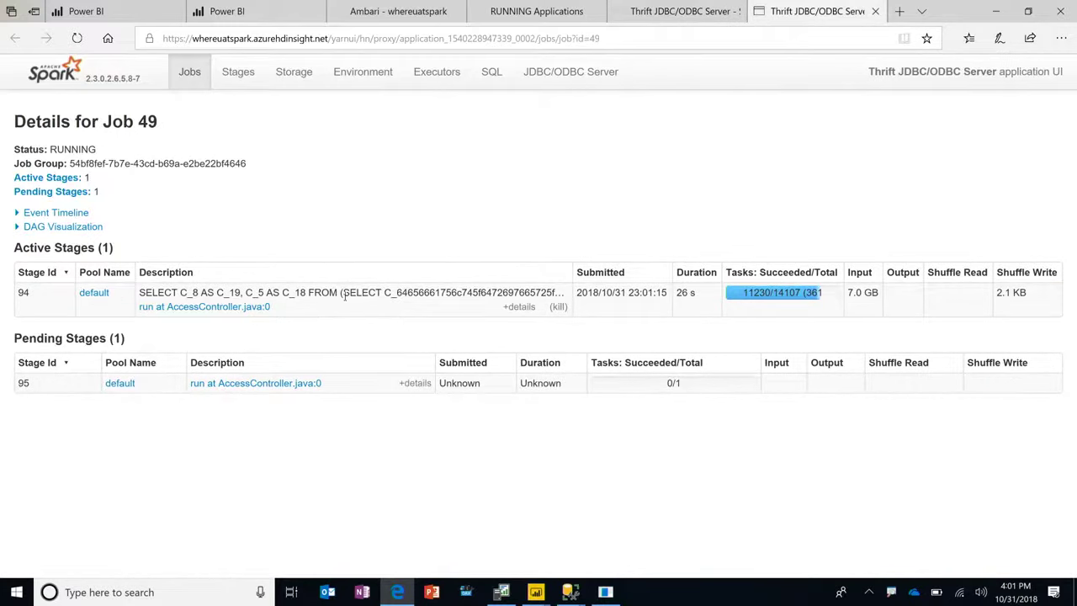
# Expand the job's SQL query, check its driver_id and activity_day 357 filters, then return to Power BI.
pyautogui.doubleClick(346, 293)
pyautogui.scroll(-1, 452, 508)
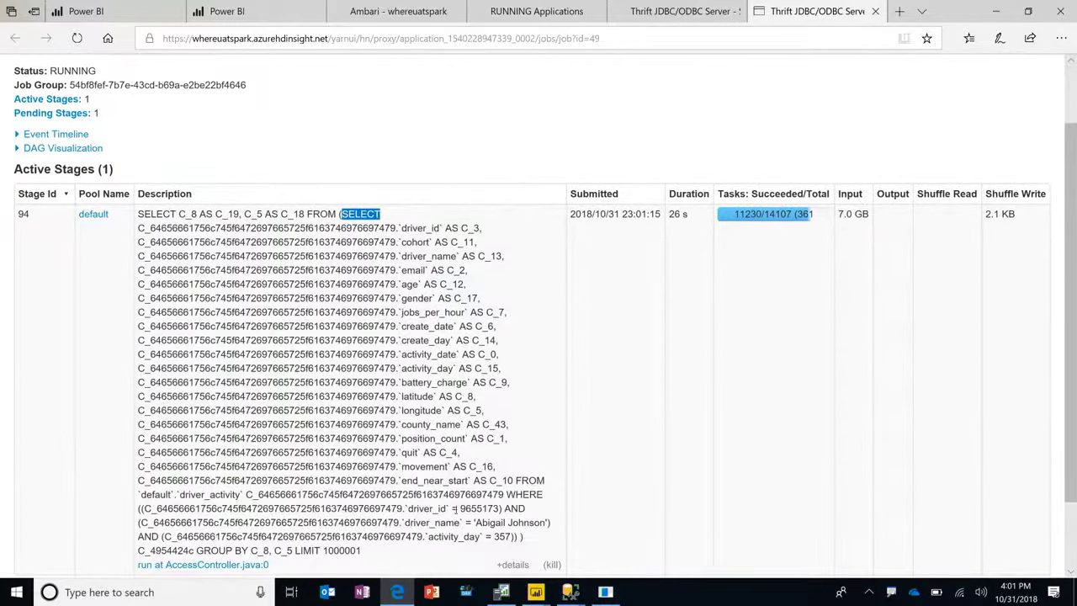
pyautogui.moveTo(452, 522); pyautogui.dragTo(515, 564)
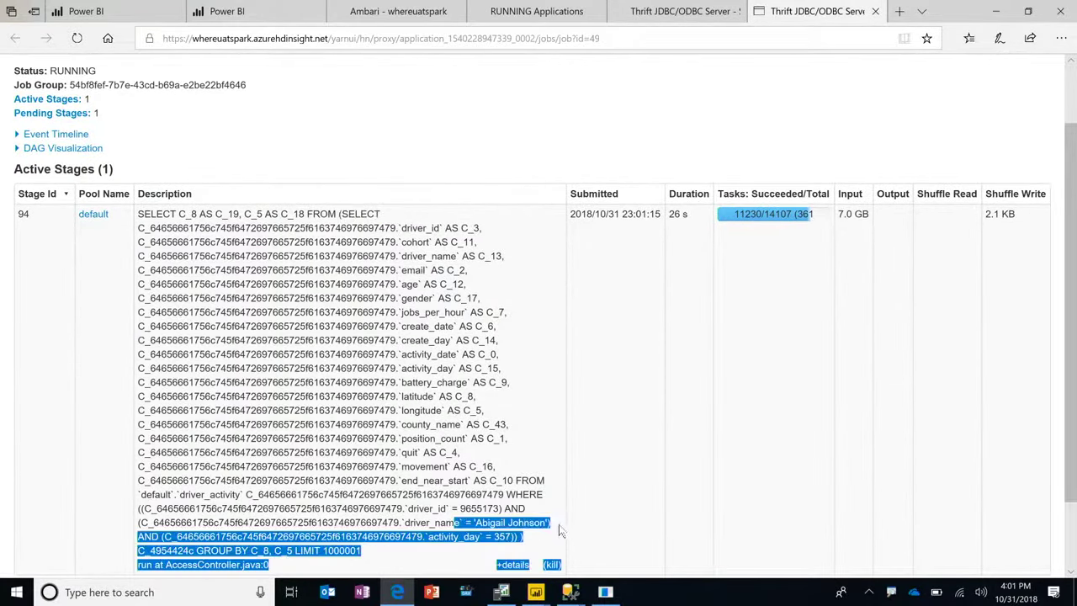
pyautogui.click(539, 527)
pyautogui.hotkey('alt', 'Tab')
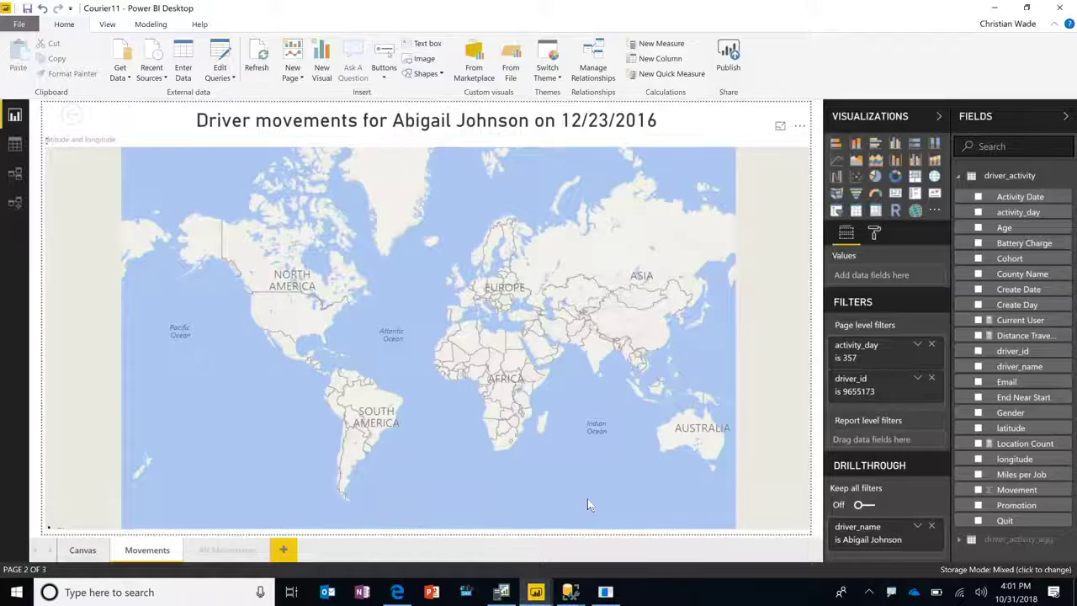